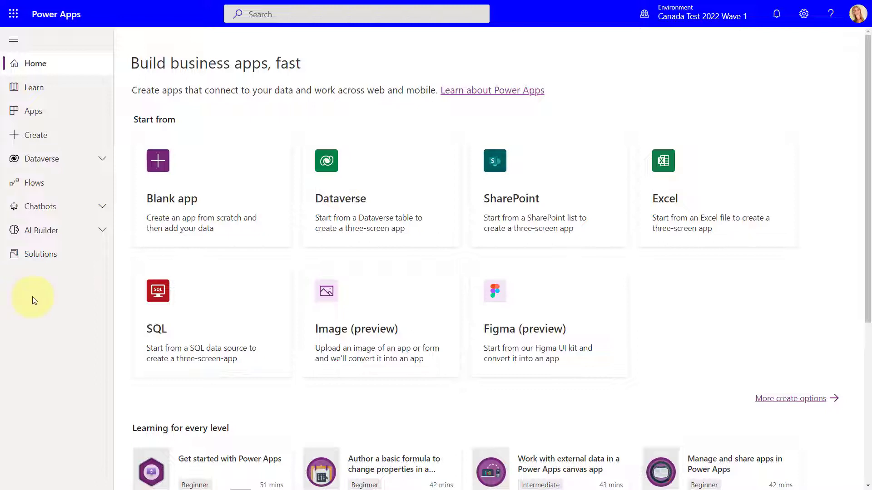
Sort the solutions by display name A to Z and open Common Data Services Default Solution
click(64, 257)
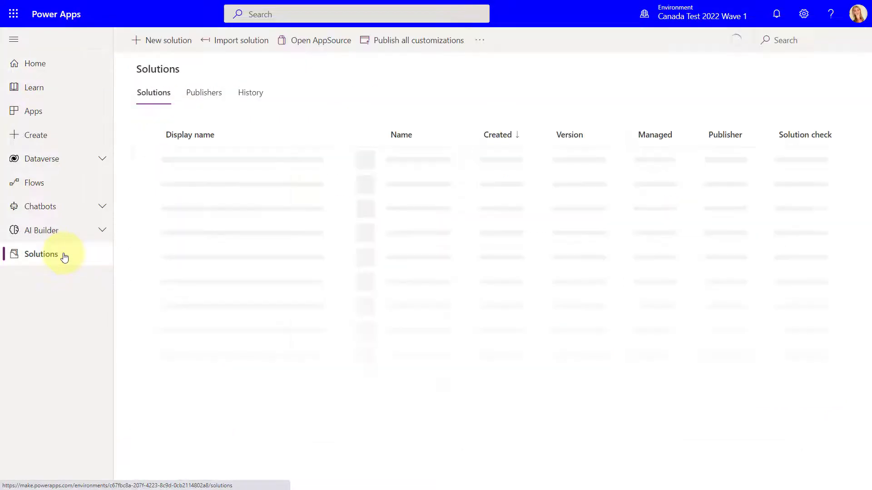
click(220, 135)
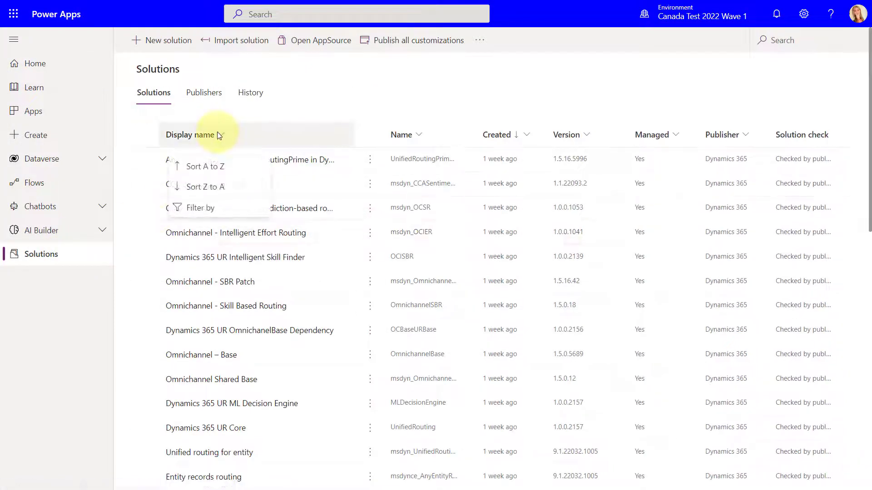
click(221, 171)
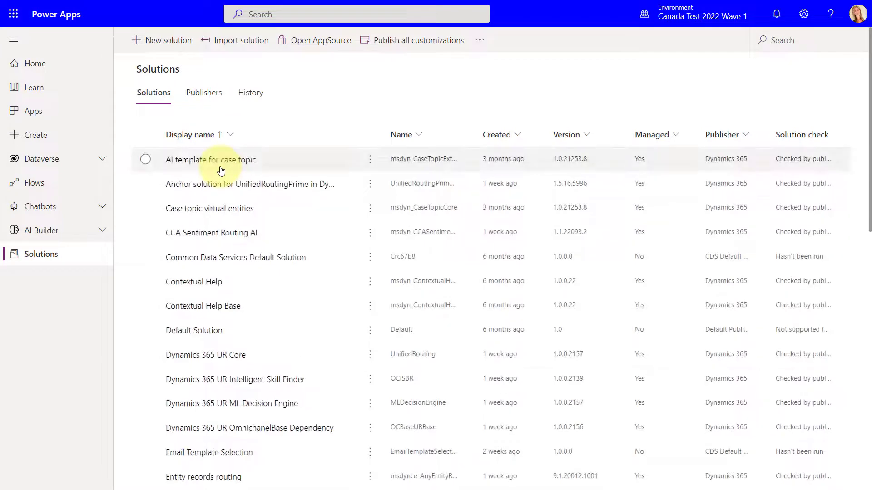
click(231, 257)
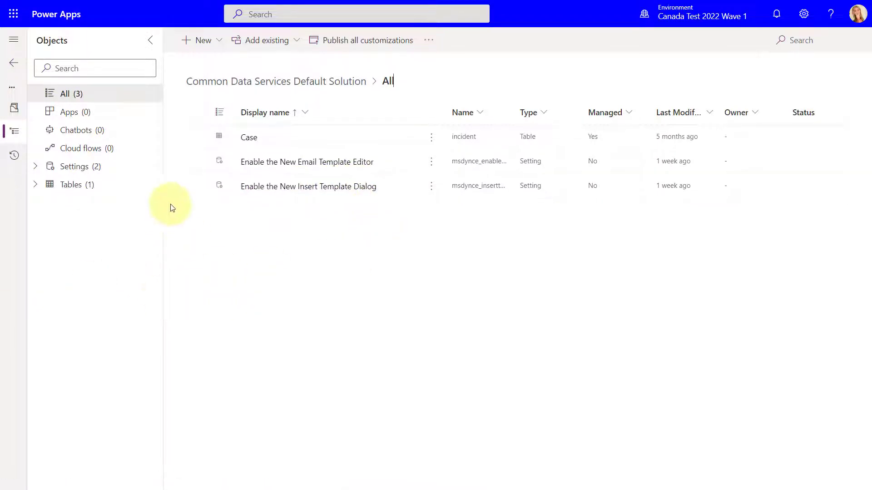
Remove the Enable the New Insert Template Dialog setting from this solution only
click(203, 187)
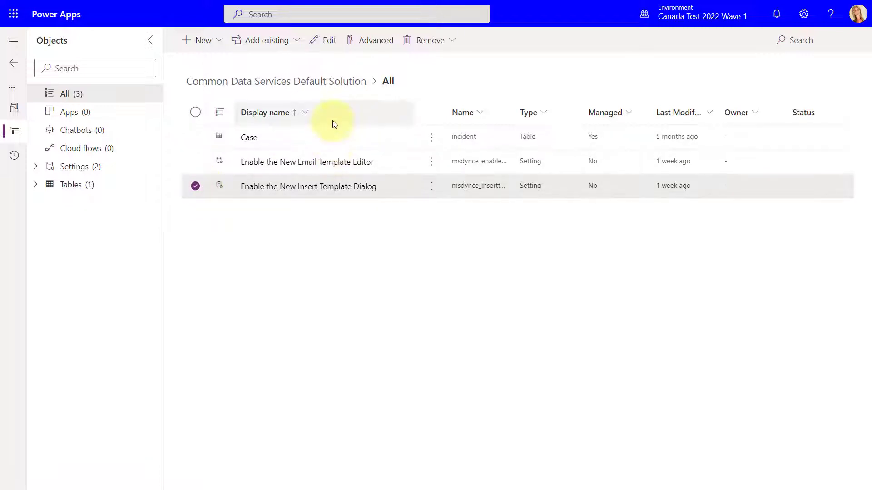
click(434, 41)
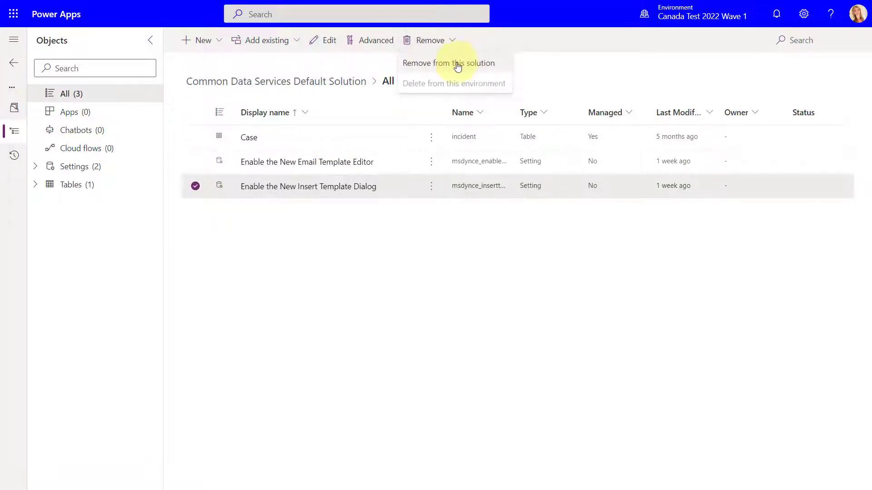
click(457, 64)
click(457, 282)
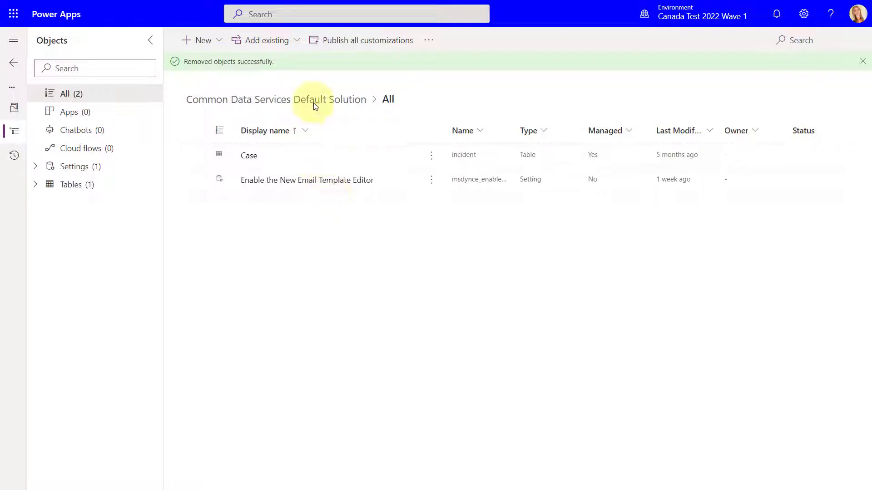
Add the existing 'Insert Template Dialog' setting definition back, keeping both inclusion checkboxes
click(298, 42)
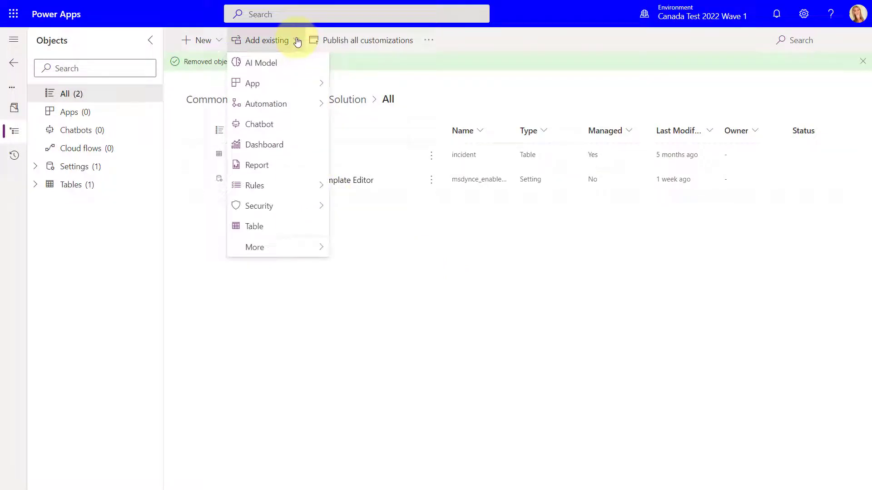
click(282, 248)
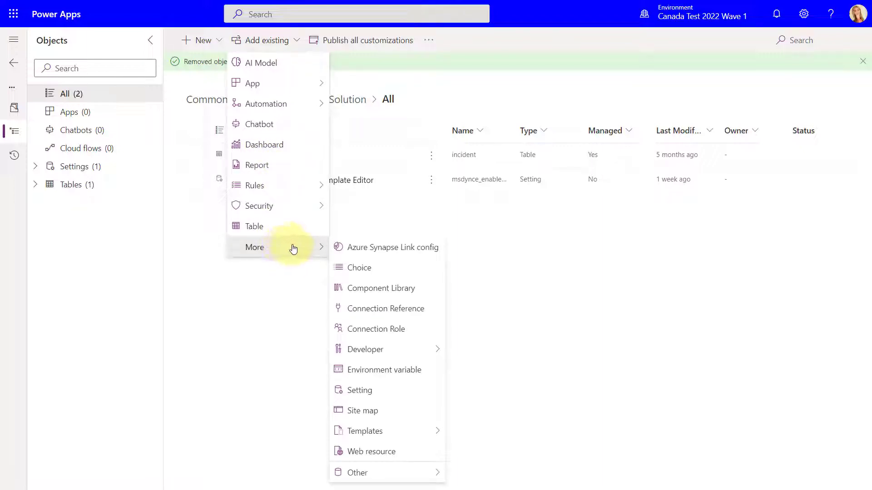
click(380, 394)
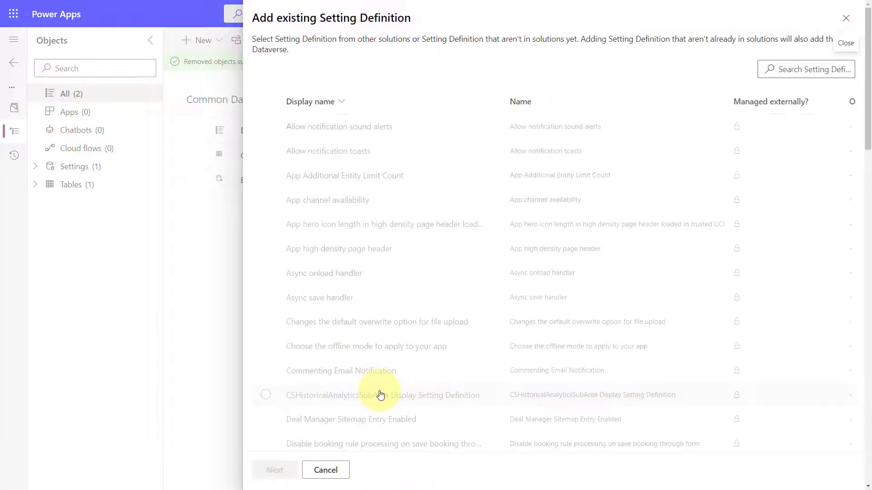
click(783, 70)
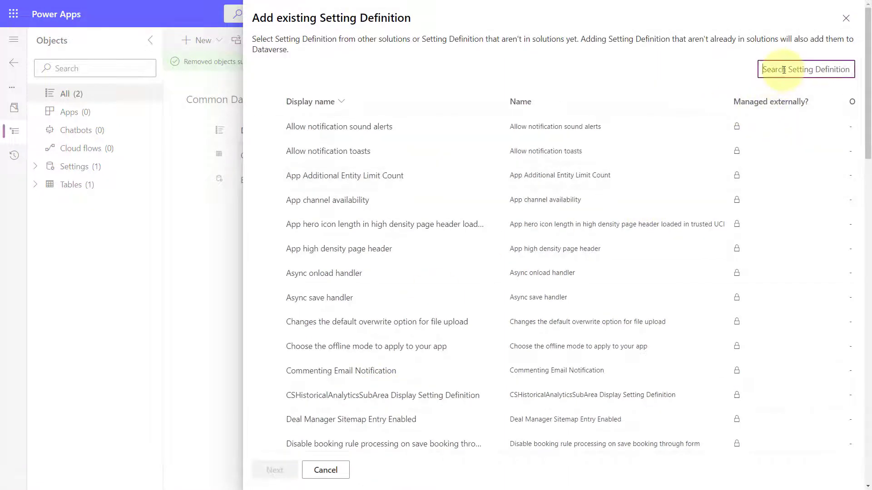
text(Enable the New Insert Template Dialog)
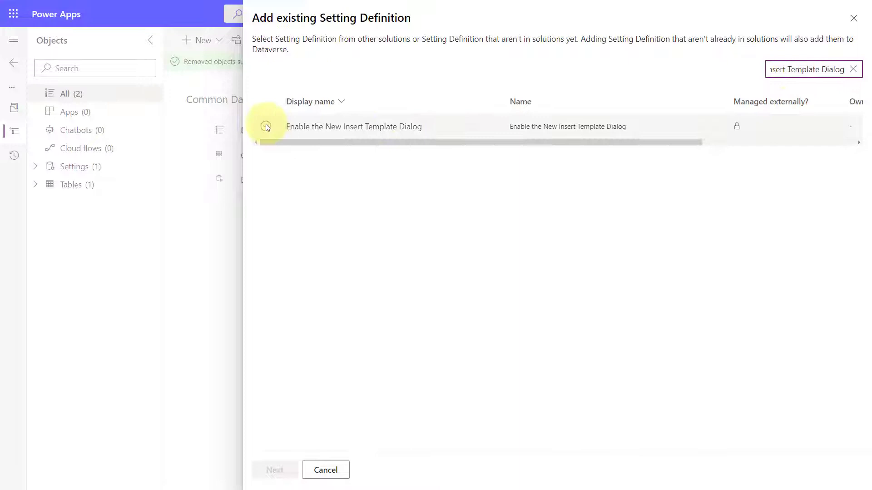
click(266, 127)
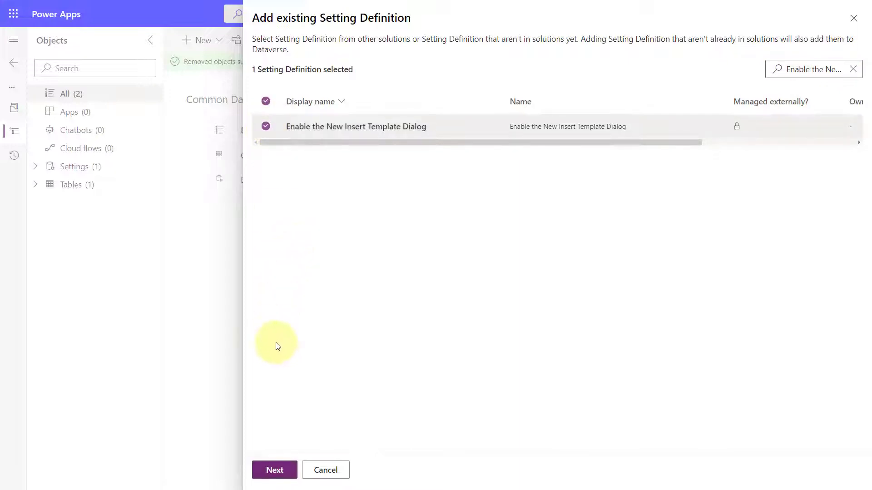
click(274, 470)
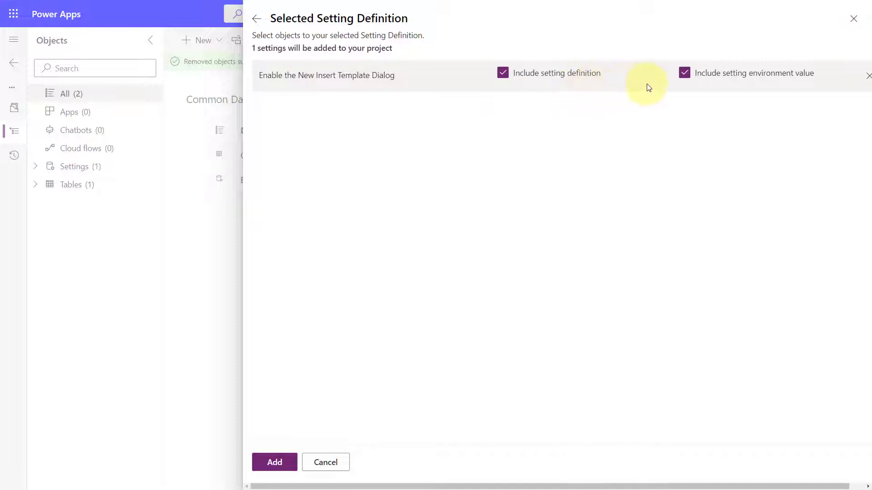
click(274, 463)
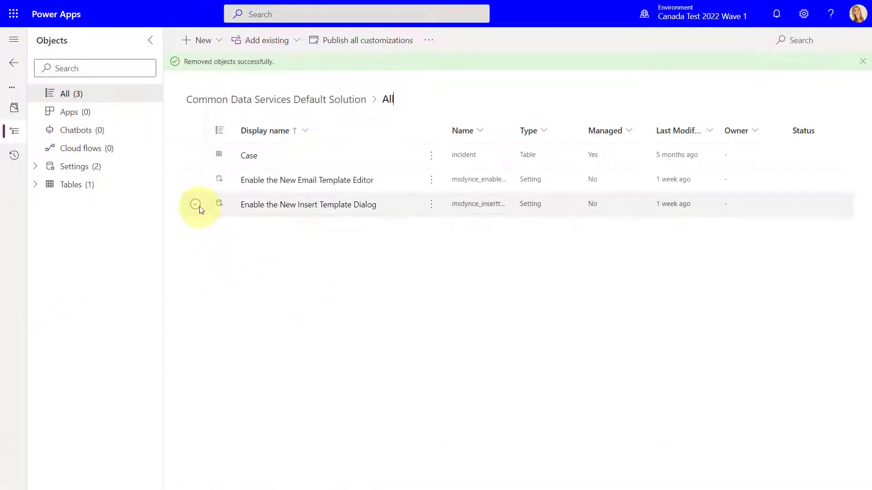
Change the Enable the New Insert Template Dialog environment value from No to Yes
click(196, 204)
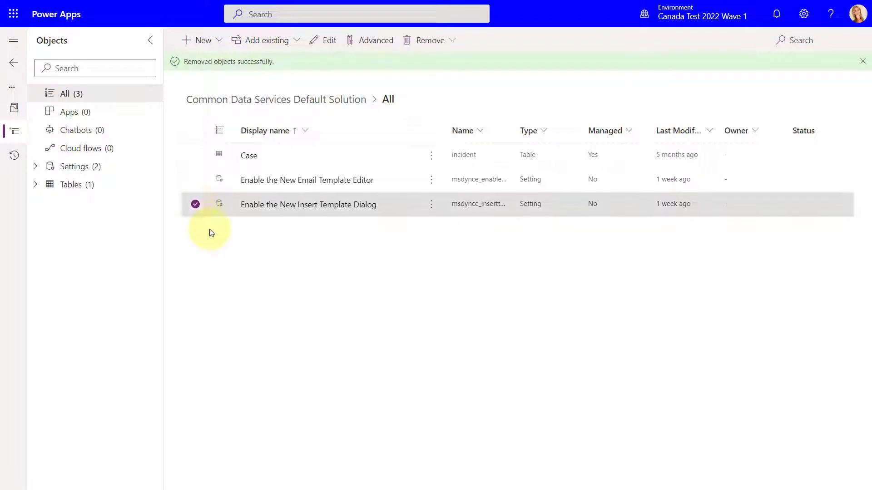
click(331, 42)
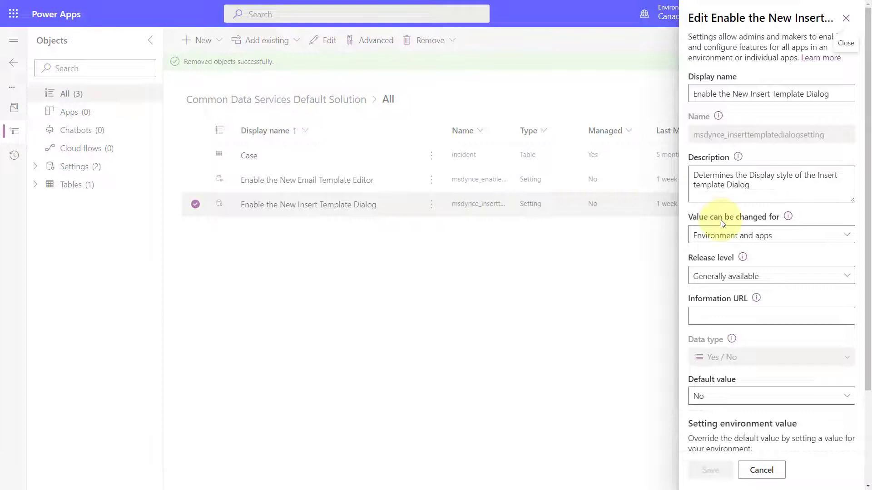
scroll(755, 210, down, 1)
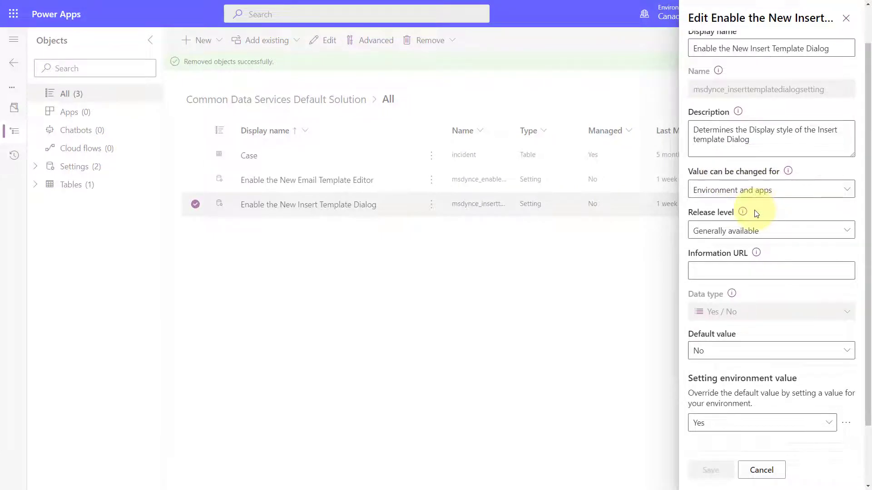
scroll(755, 214, down, 2)
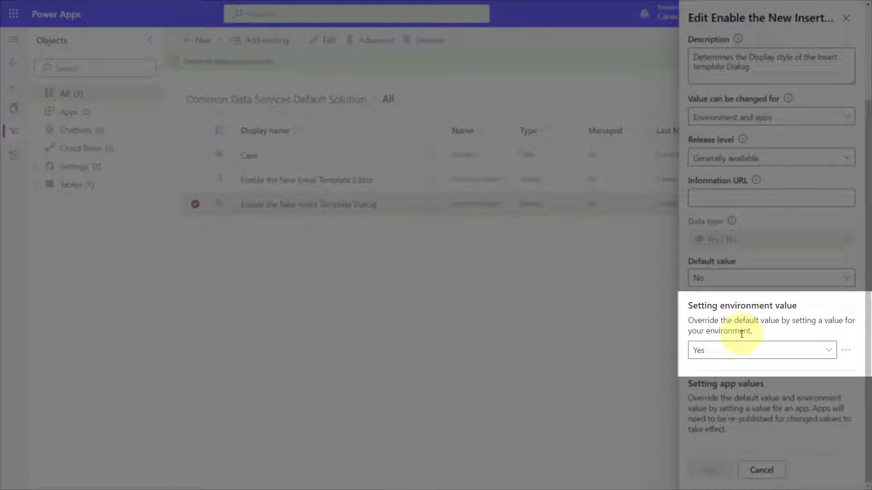
click(828, 352)
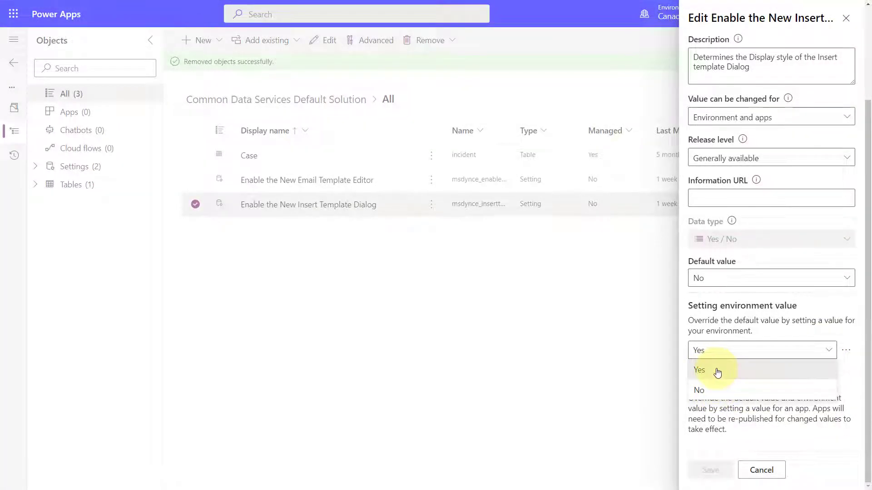
click(720, 371)
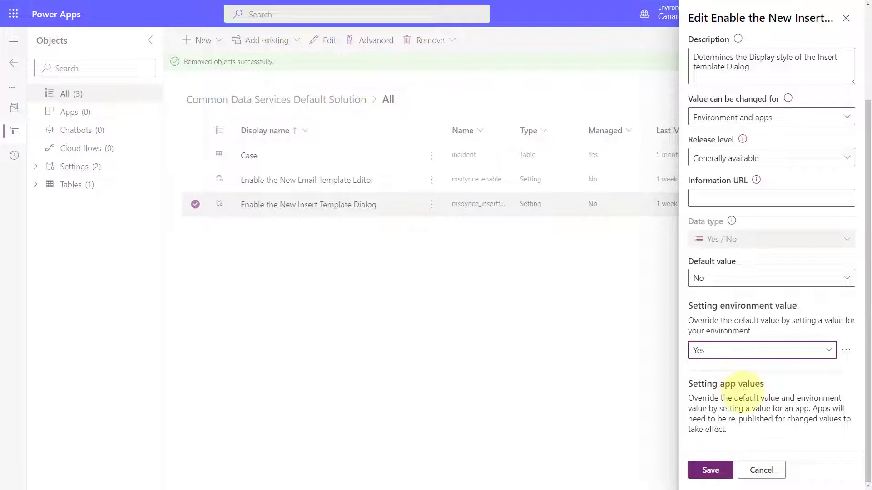
click(763, 470)
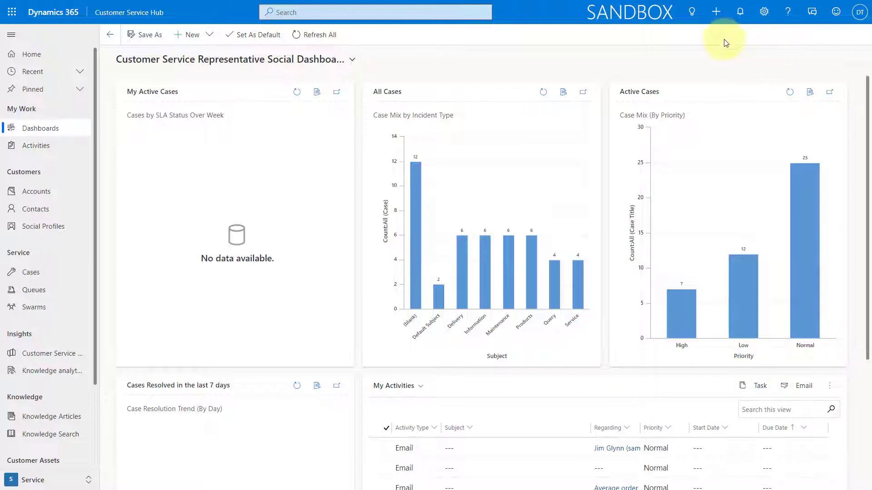
Create a new email activity
click(716, 21)
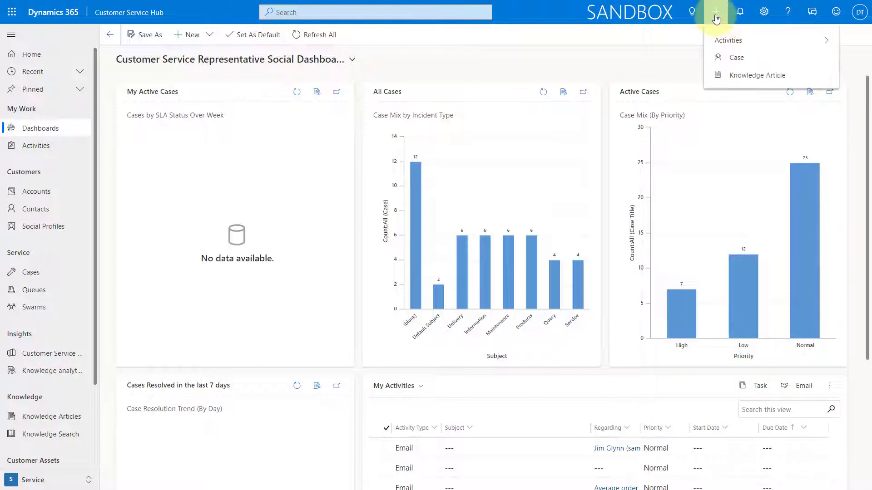
click(732, 44)
click(752, 96)
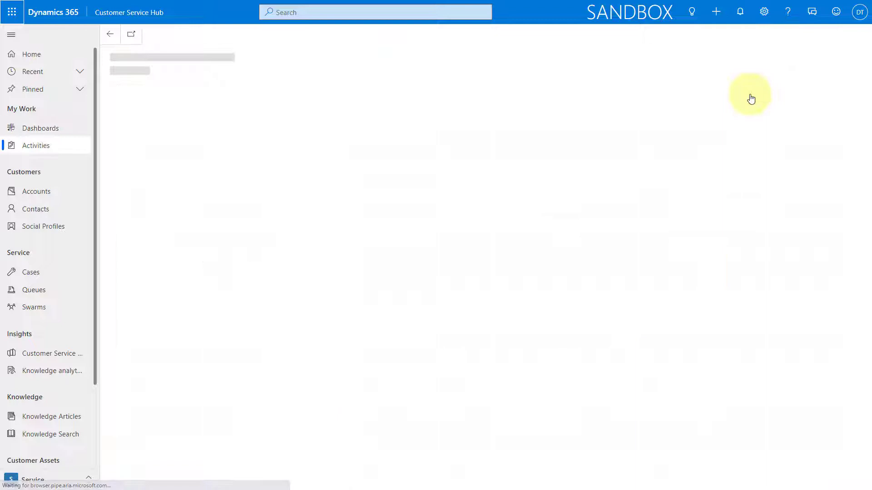
Set the email's To recipient to the sample contact, filtering the lookup to Contacts
click(242, 144)
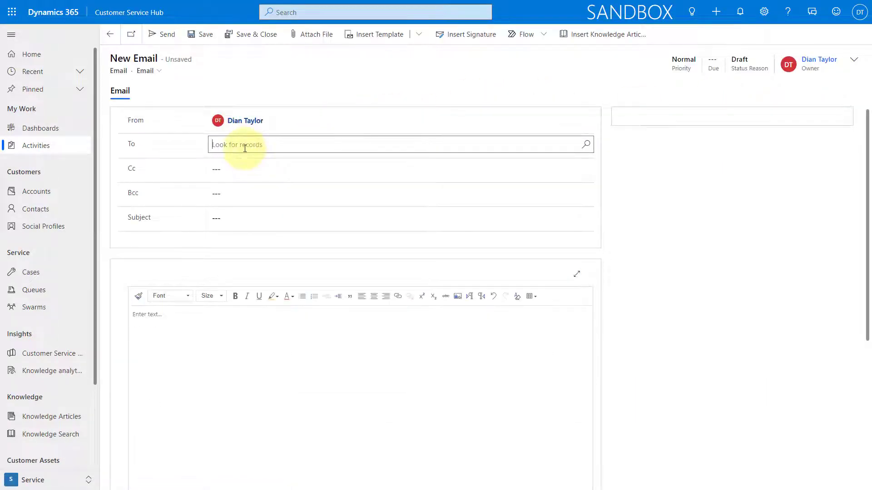
click(586, 144)
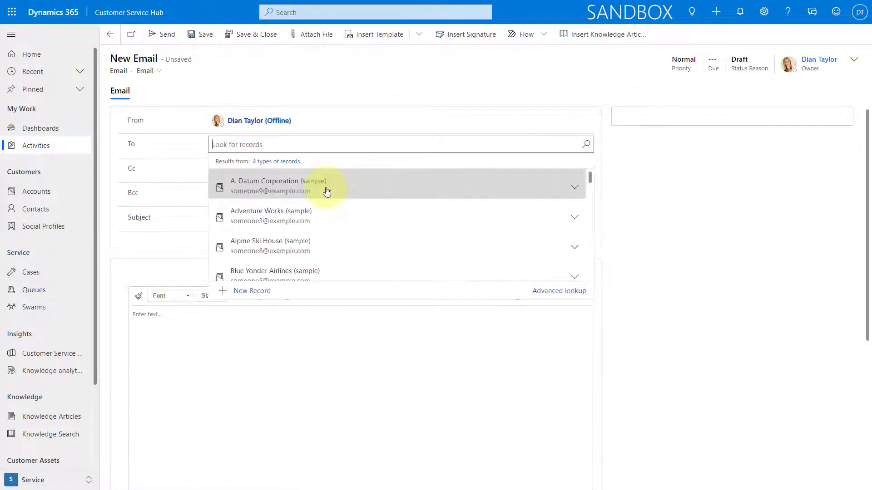
click(266, 162)
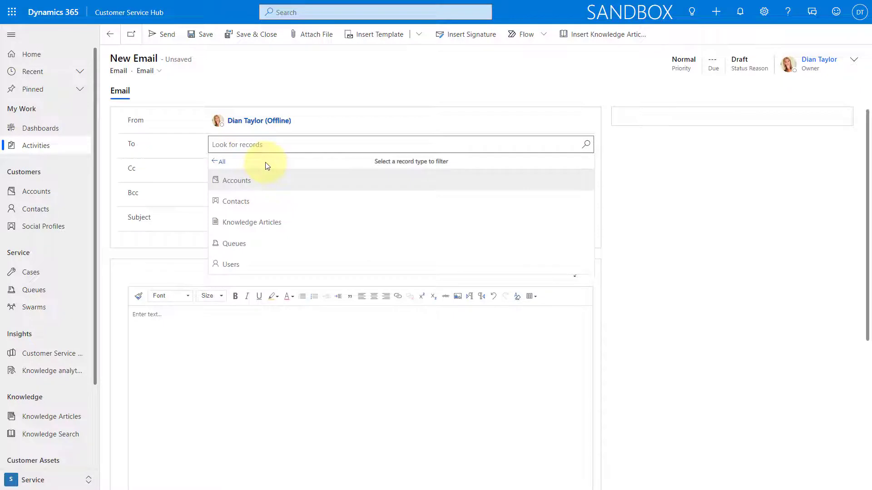
click(236, 202)
click(301, 186)
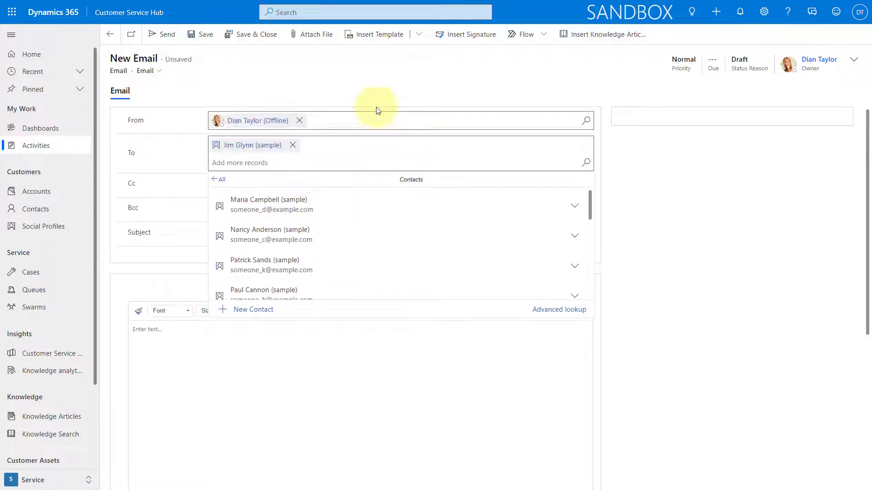
click(376, 88)
click(350, 122)
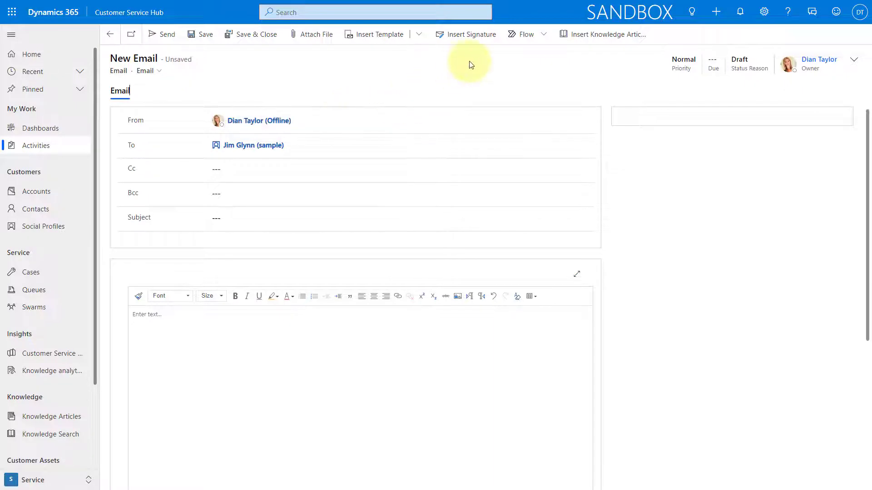
click(373, 35)
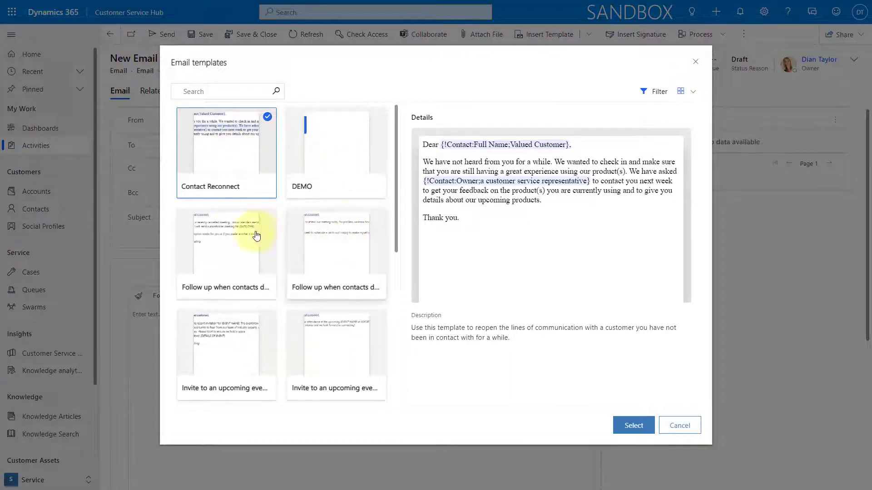
Preview the event follow-up and attendance confirmation 'Invite to an upcoming event' templates
scroll(225, 234, down, 4)
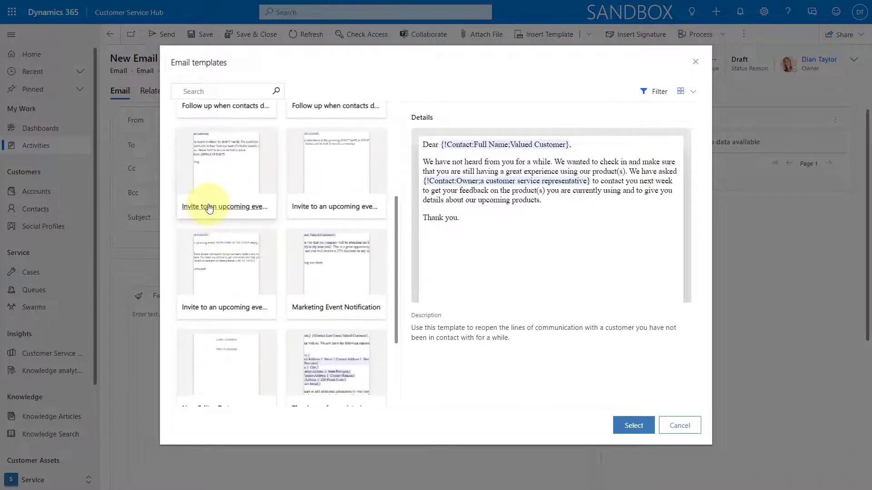
click(231, 160)
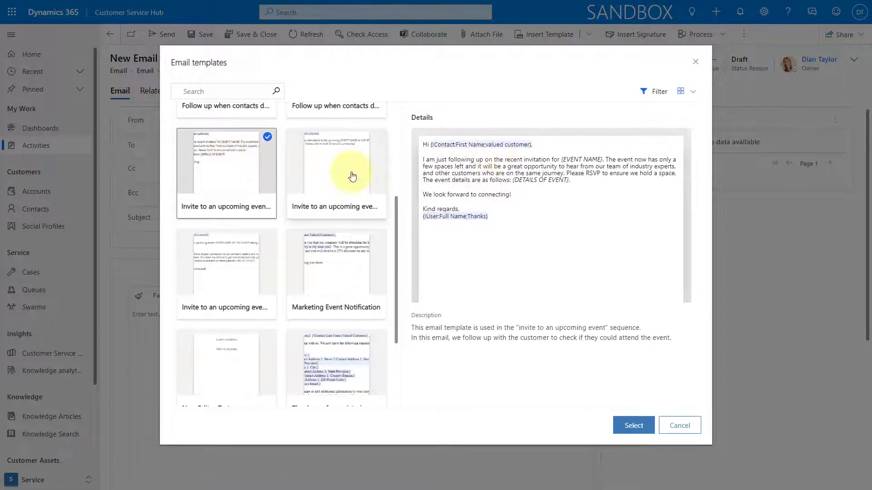
click(336, 163)
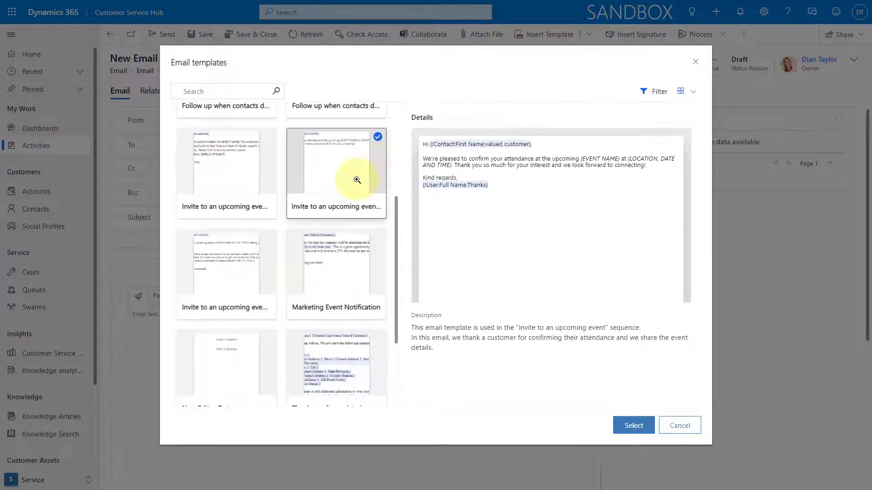
scroll(355, 178, down, 2)
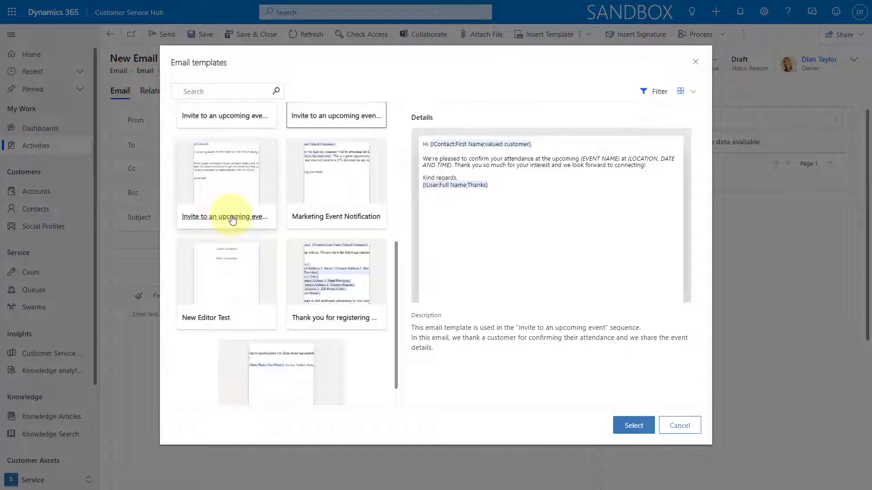
scroll(227, 217, down, 1)
Insert the 'Invite to an upcoming event' template into the email and reopen the templates gallery
scroll(213, 286, up, 3)
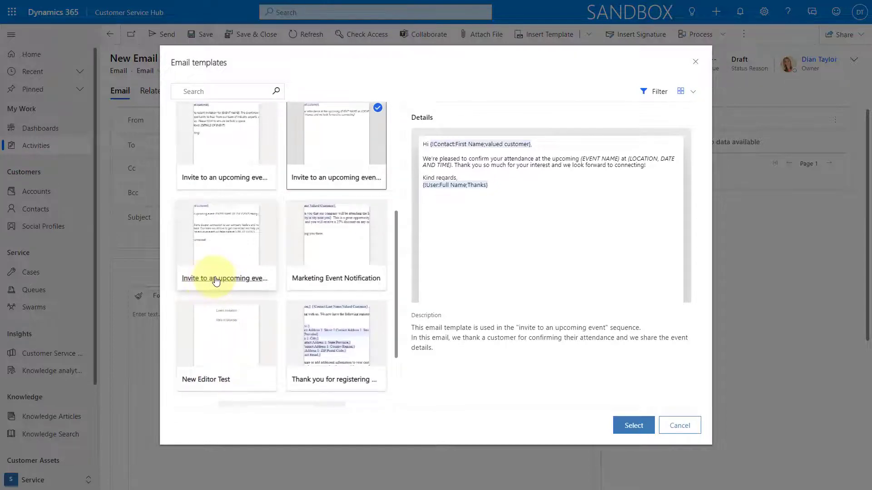
double_click(213, 281)
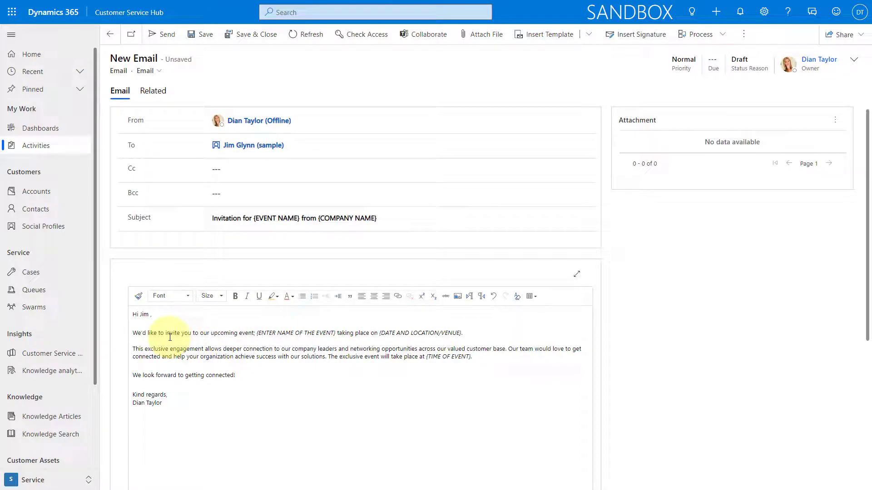
click(541, 36)
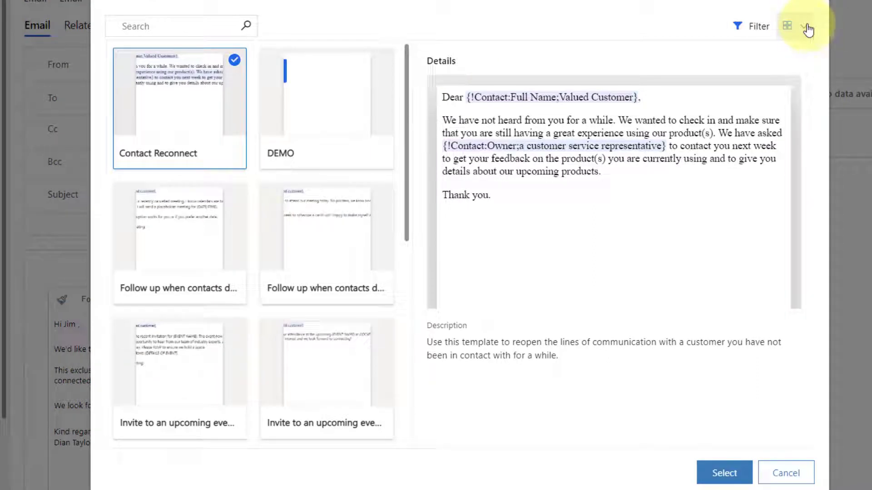
click(805, 27)
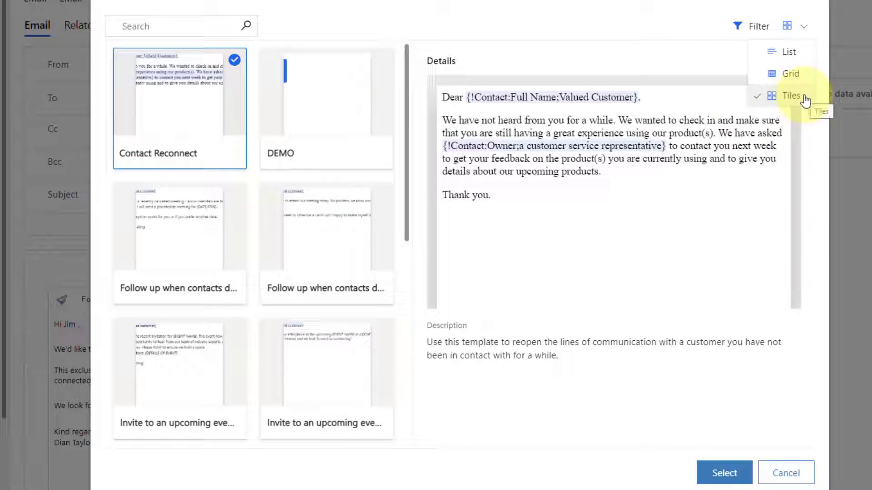
click(799, 77)
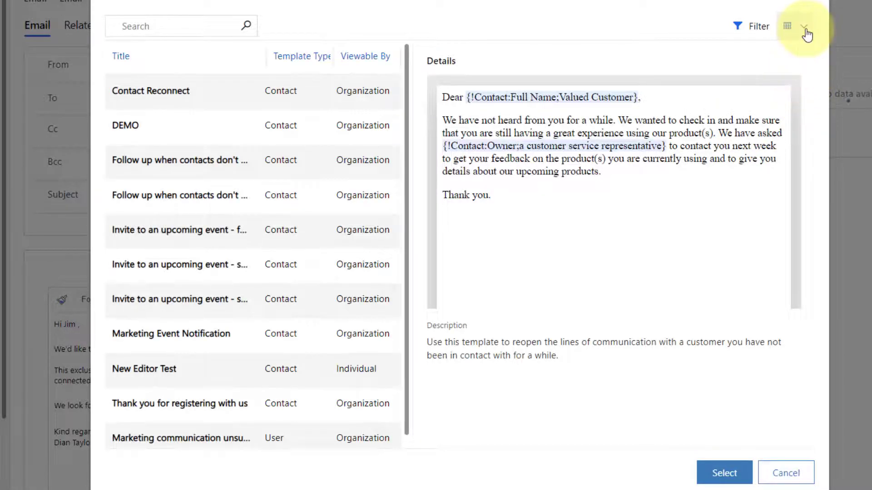
click(791, 26)
click(773, 54)
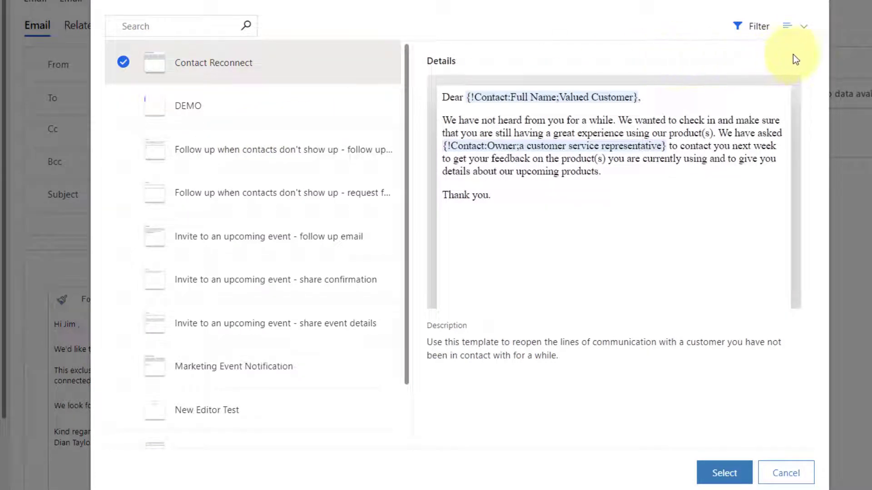
click(800, 26)
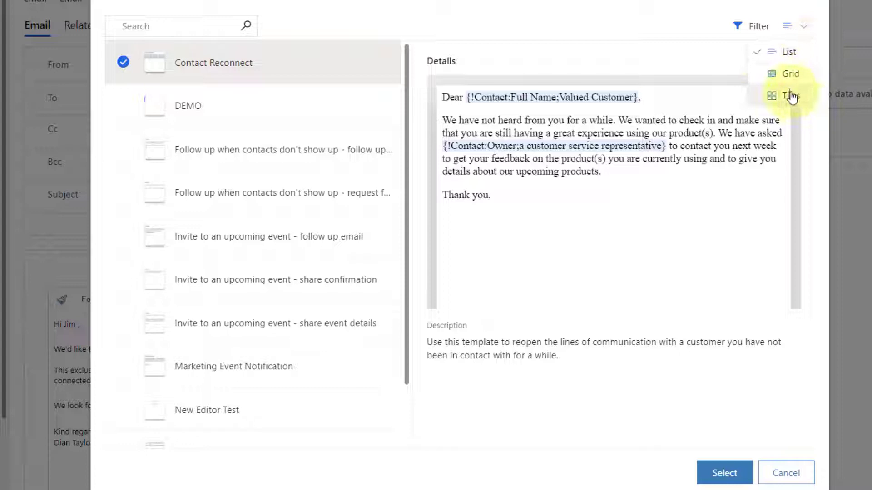
click(790, 92)
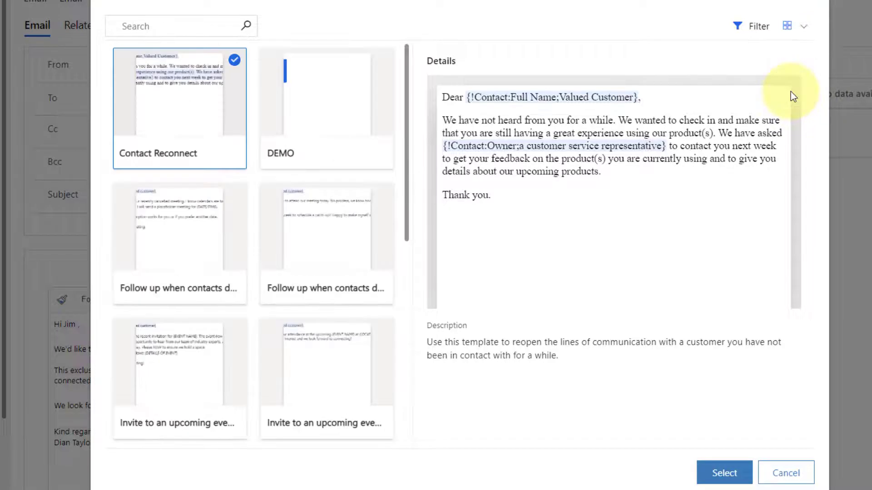
Filter templates by description 'up', then clear the filter to list all 11 templates
click(755, 28)
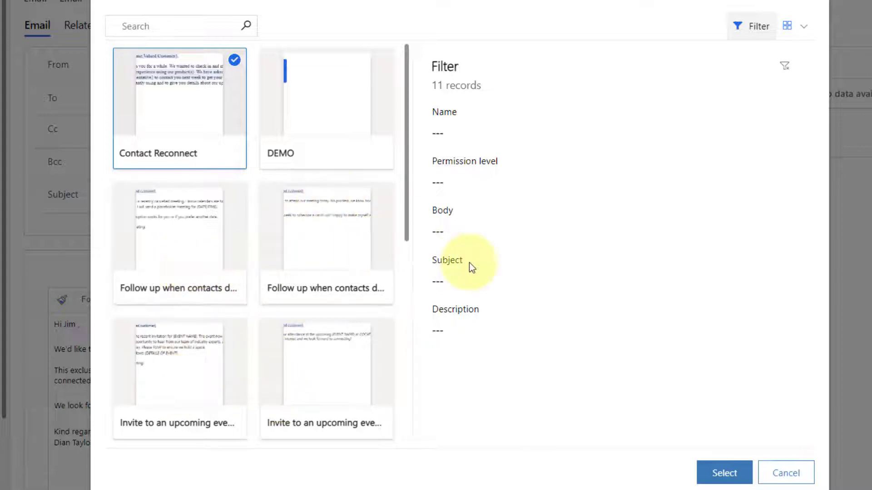
click(457, 327)
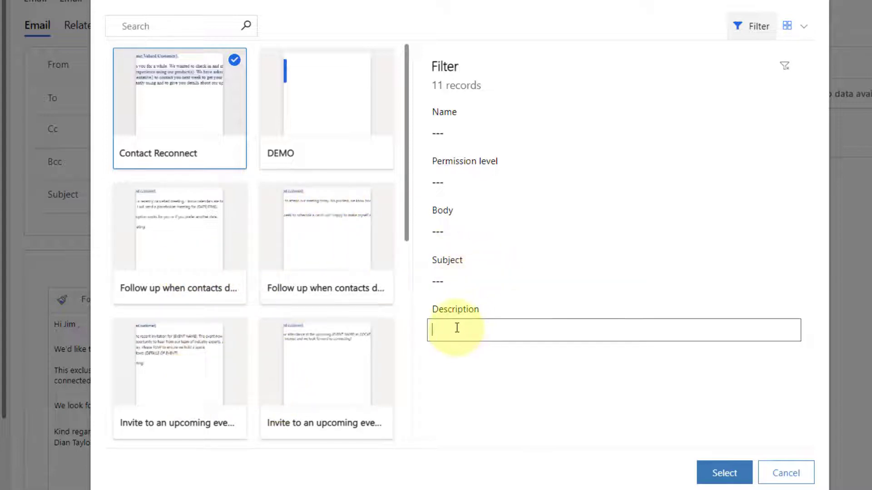
text(up)
click(474, 362)
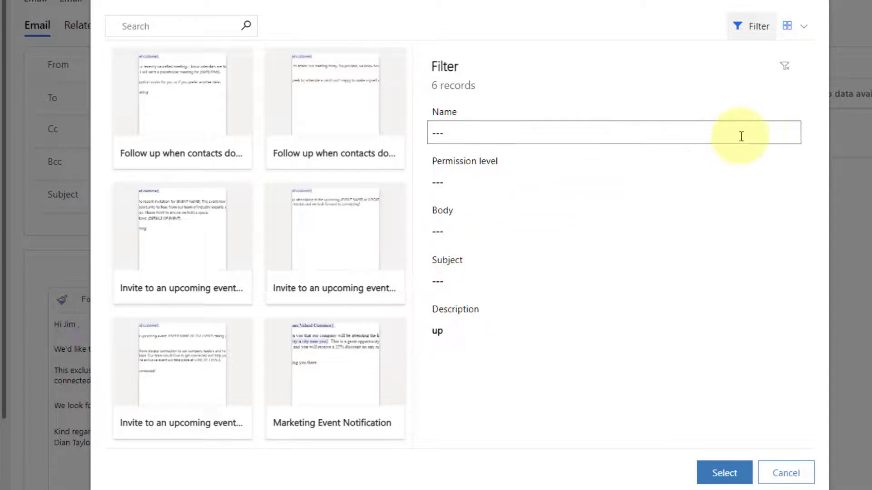
click(786, 68)
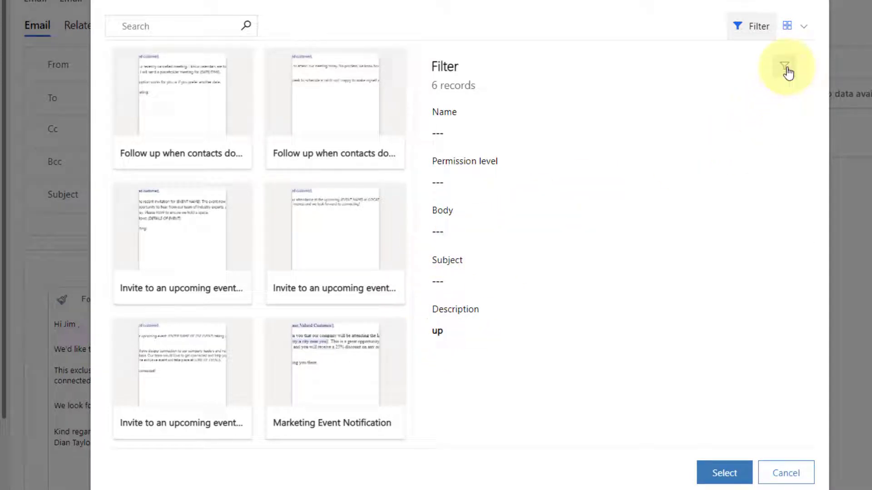
click(761, 27)
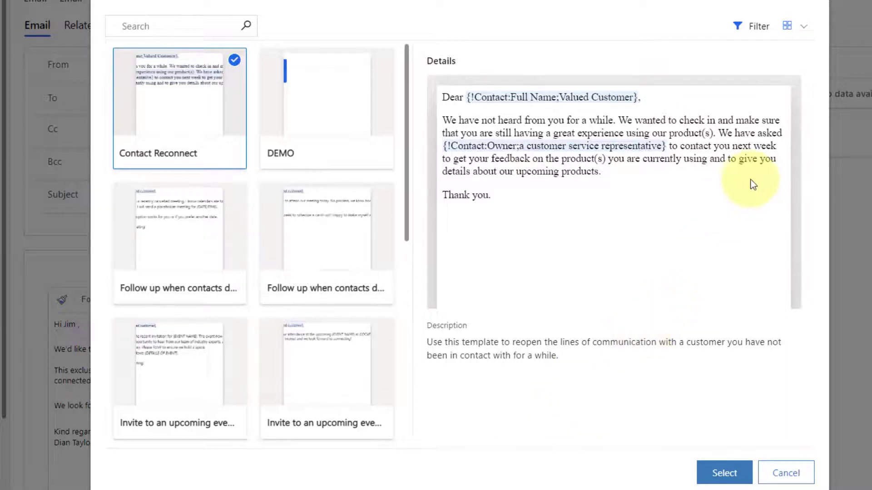
Check the template list's view options, then open System Settings under Settings > Administration
click(804, 28)
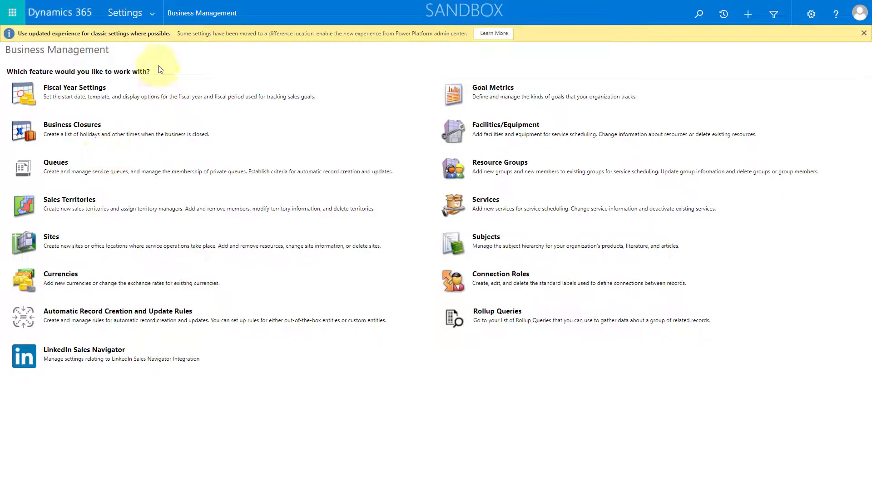
click(153, 14)
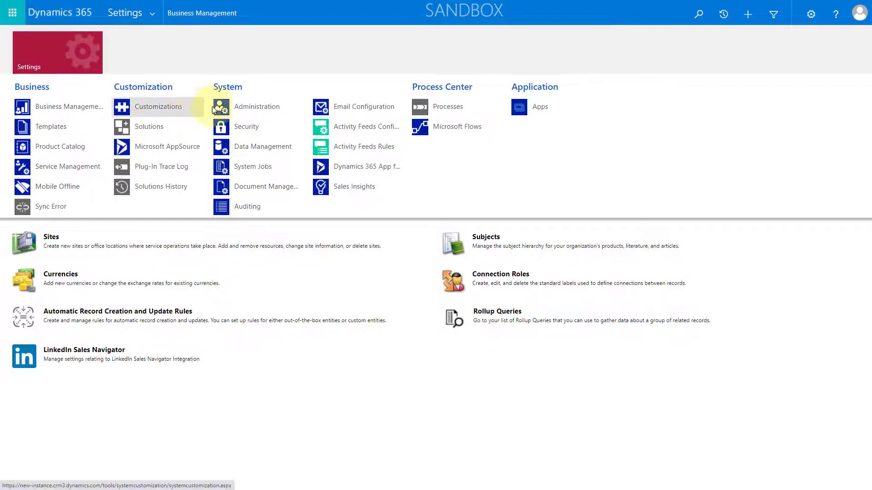
click(268, 106)
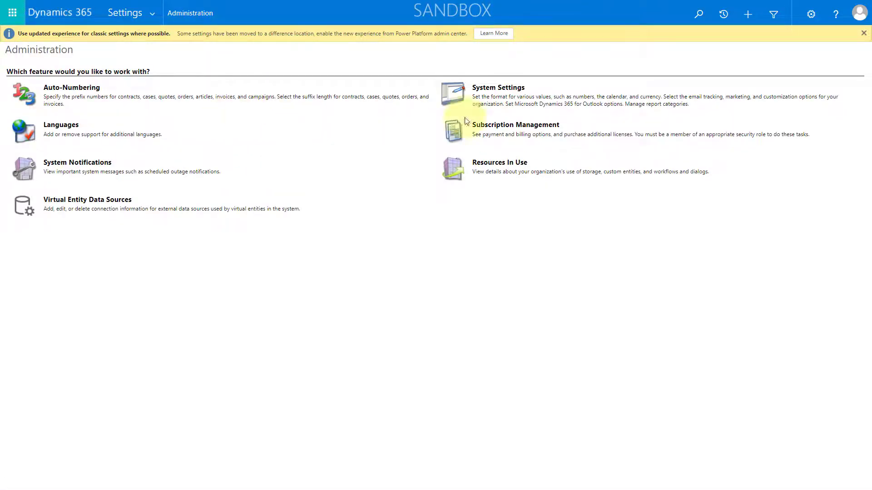
click(495, 88)
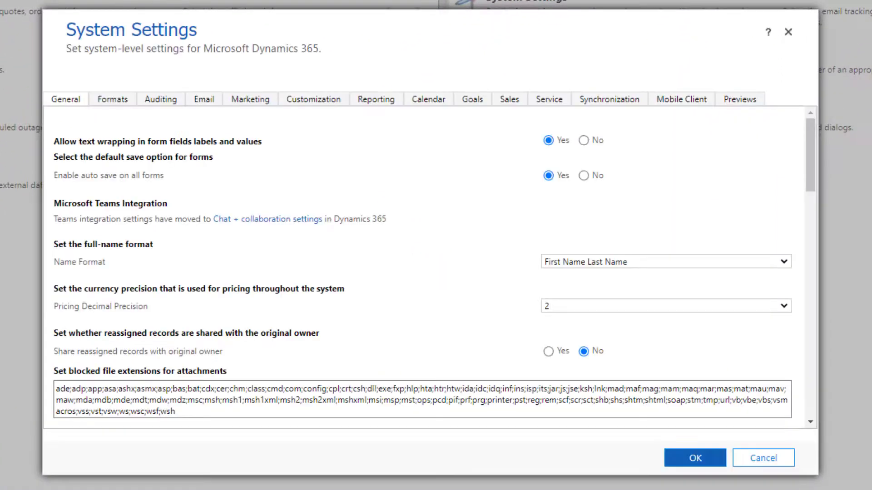
On the Email tab, keep Tiles View as the Enhanced E-mail Template selection default view
click(206, 100)
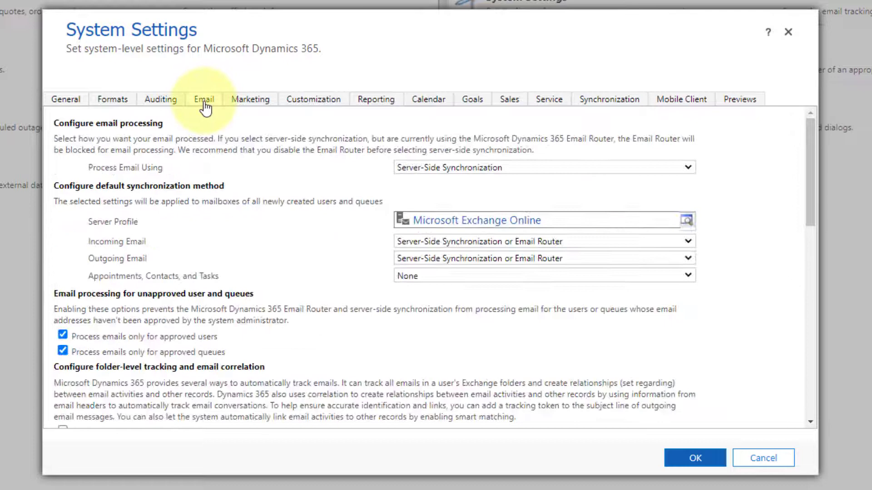
scroll(303, 261, down, 6)
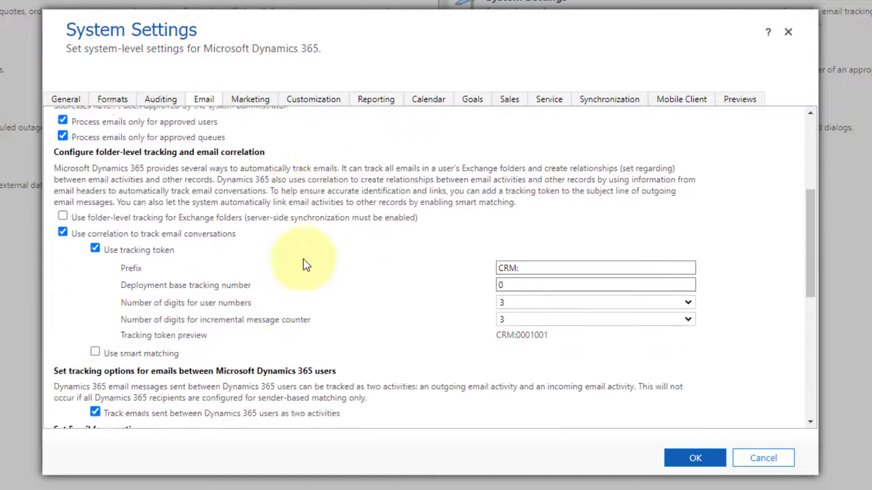
scroll(303, 261, down, 6)
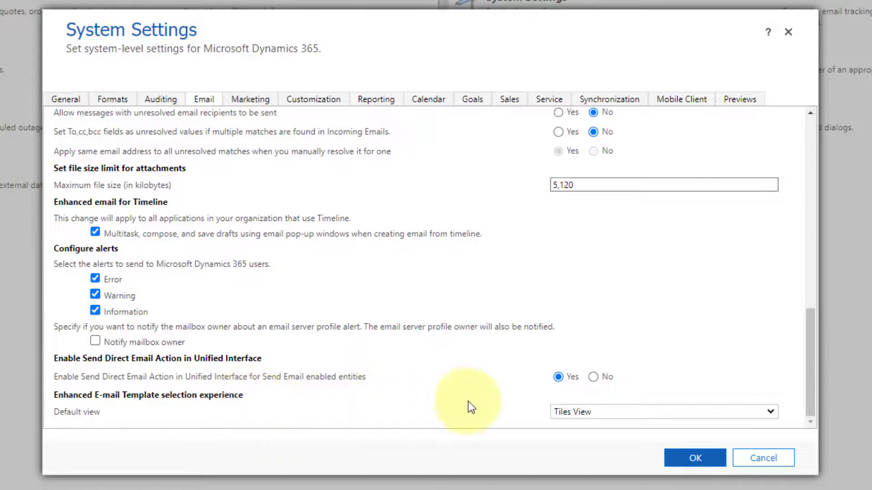
click(595, 412)
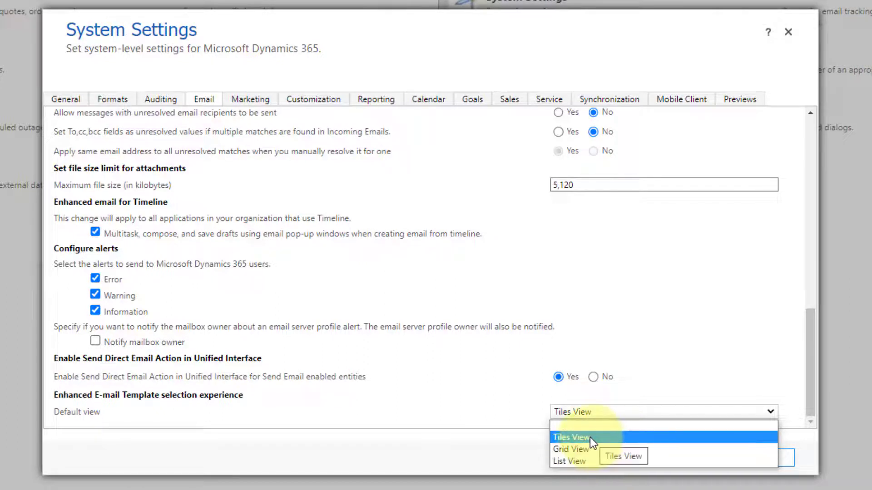
click(492, 417)
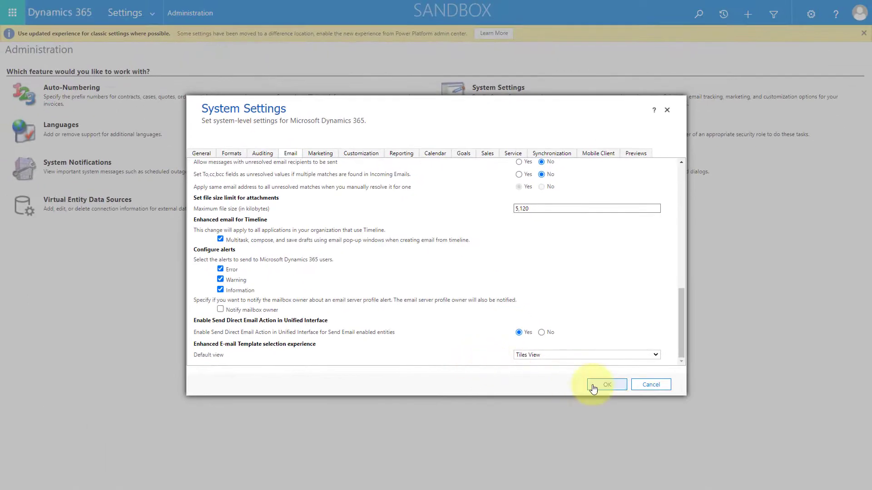
Save System Settings and open the full-screen Contact Reconnect template preview
click(606, 385)
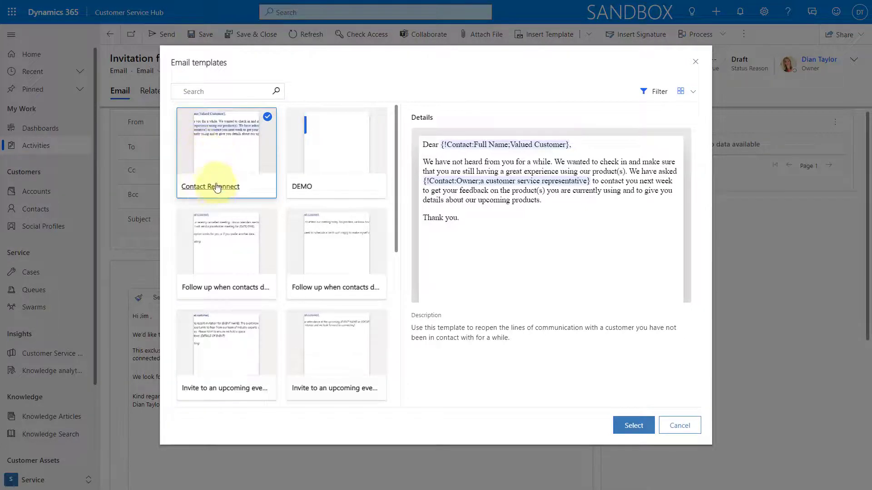
click(216, 160)
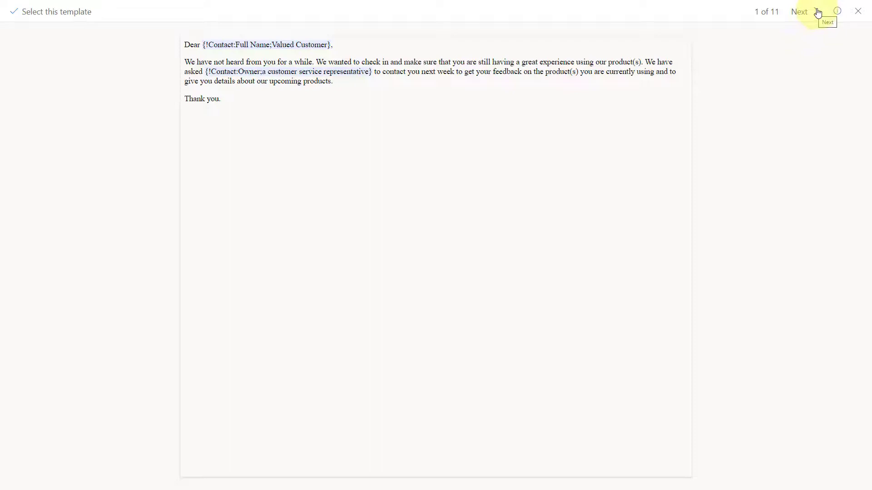
Page through the template previews to the Industry Expo template (8 of 11) and select it
click(818, 12)
click(818, 13)
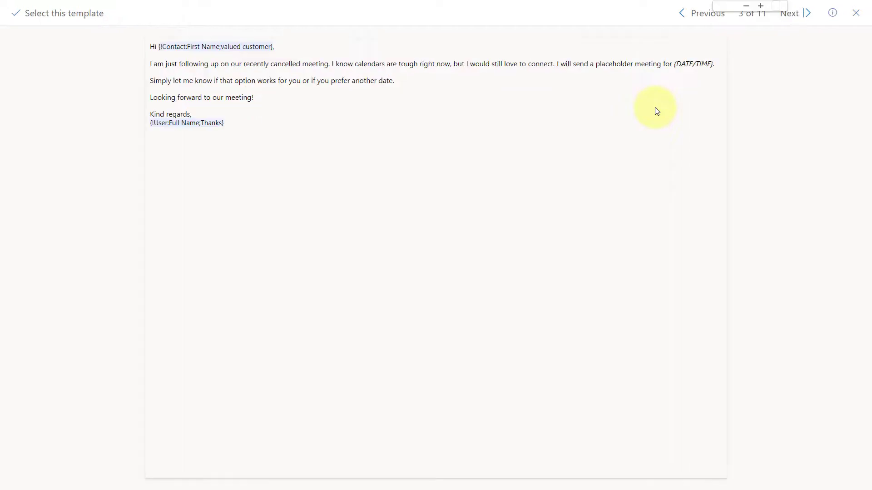
click(808, 15)
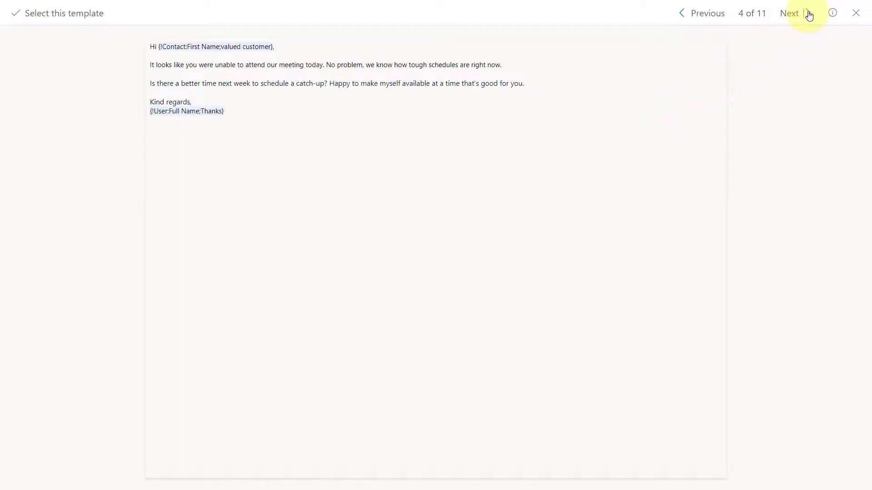
click(809, 15)
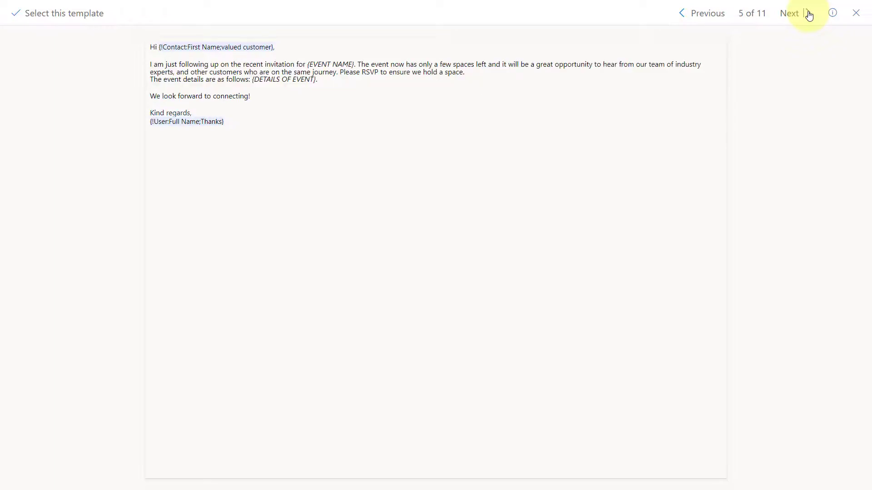
click(808, 15)
click(809, 15)
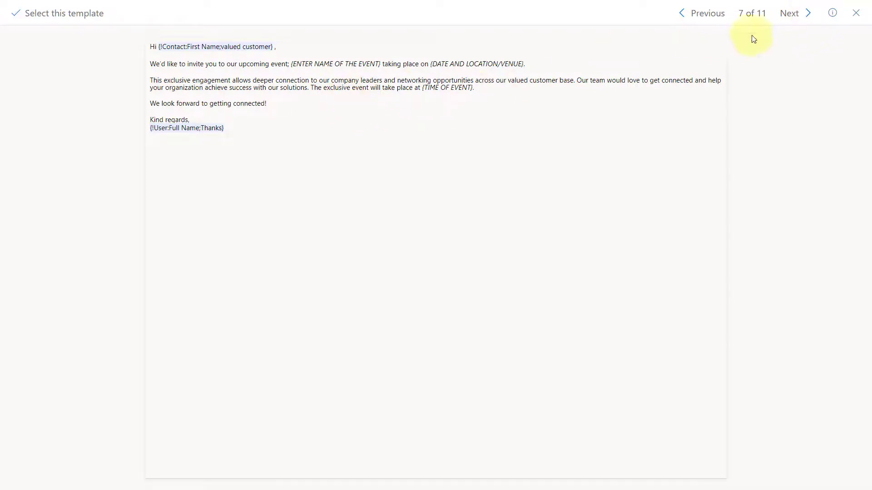
click(808, 16)
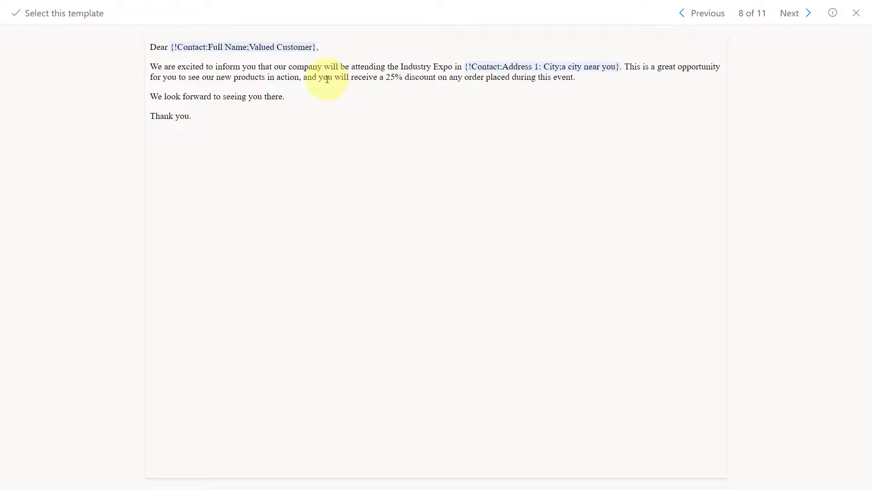
key(ctrl+minus)
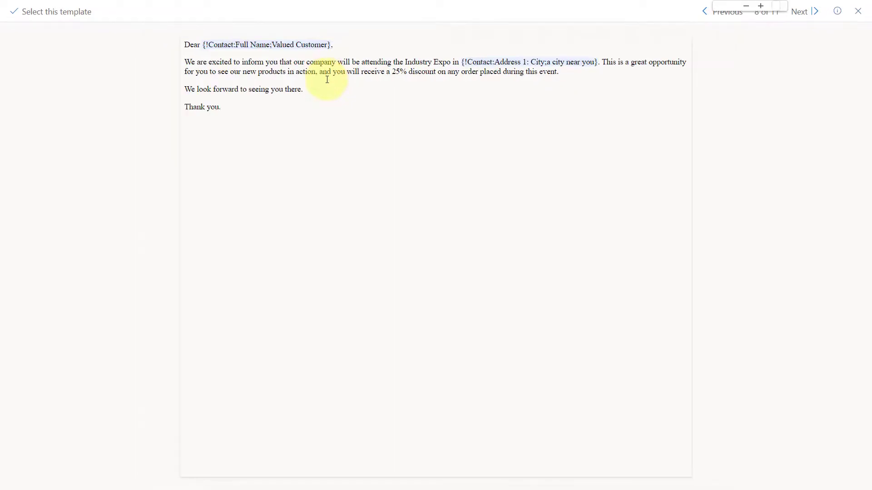
click(42, 16)
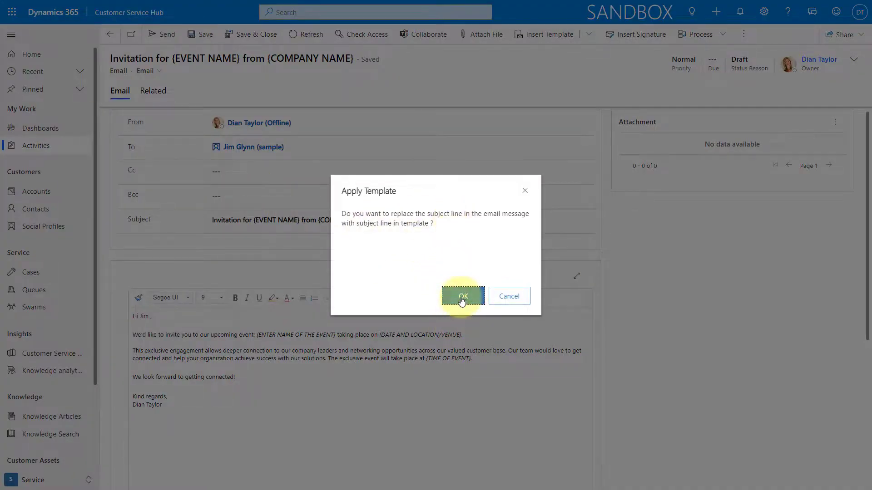
Accept the template's subject 'Upcoming industry event' and delete the old invitation text from the body
click(462, 298)
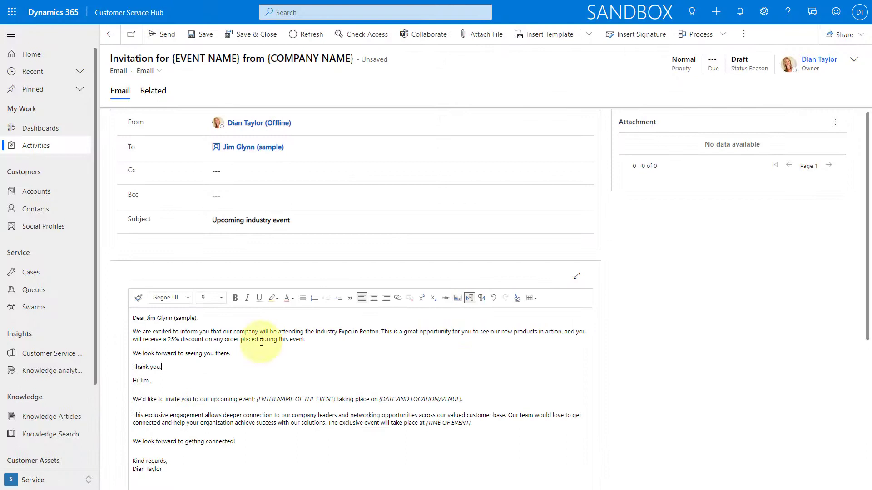
drag(132, 381, 217, 479)
key(Delete)
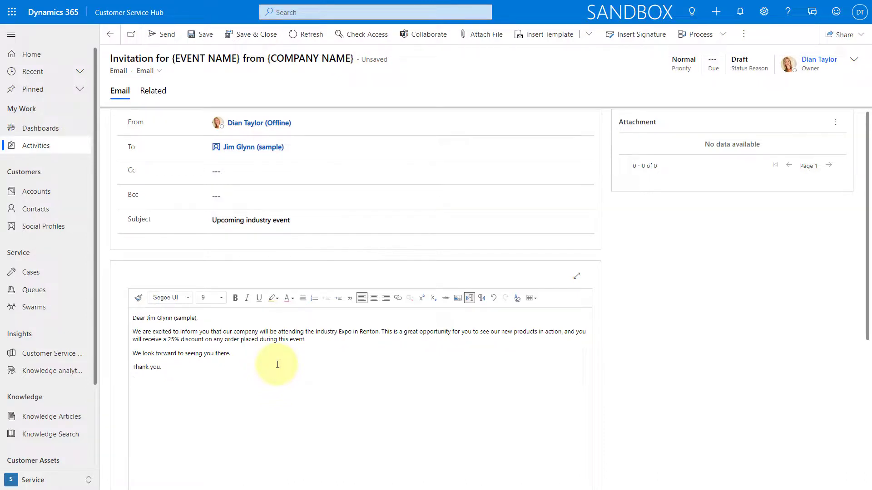
Save the 'Upcoming industry event' email with Ctrl+S
key(ctrl+s)
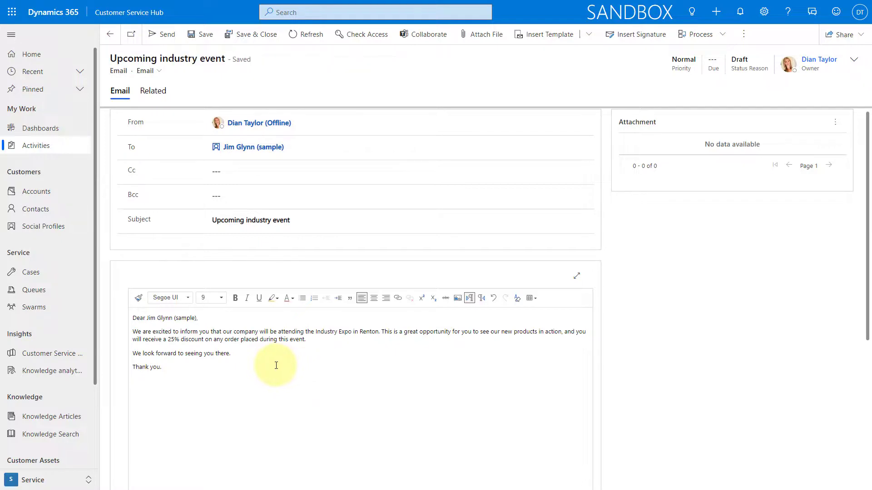